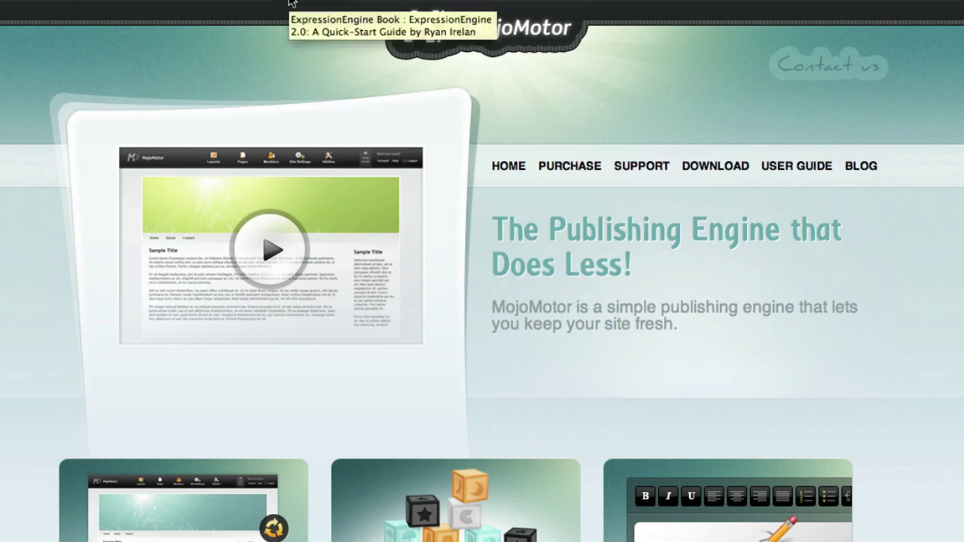
Step: Open the 'ExpressionEngine 2: A Quick Start Guide' book website from the MojoMotor site's book link
{"action": "left_click", "coordinate": [291, 3]}
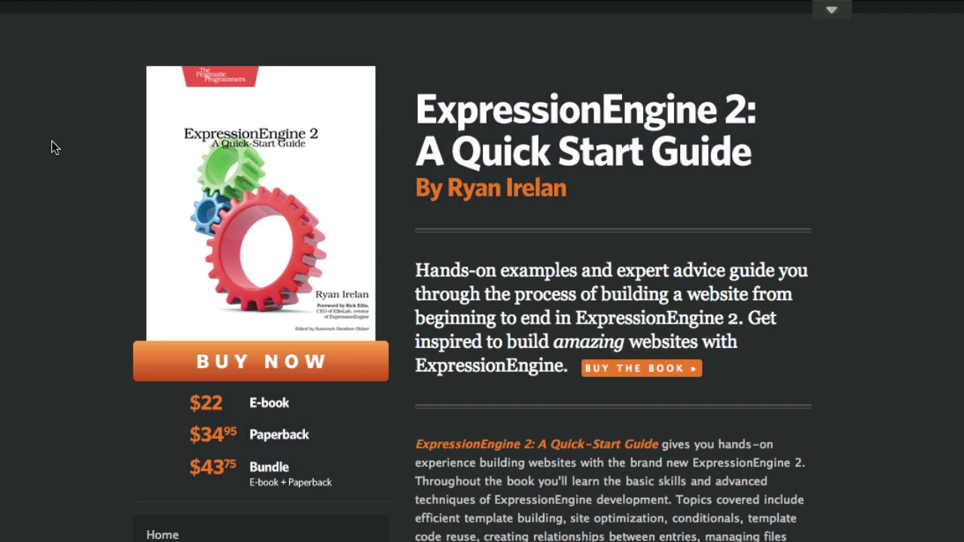
{"action": "scroll", "coordinate": [63, 168], "scroll_direction": "down", "scroll_amount": 4}
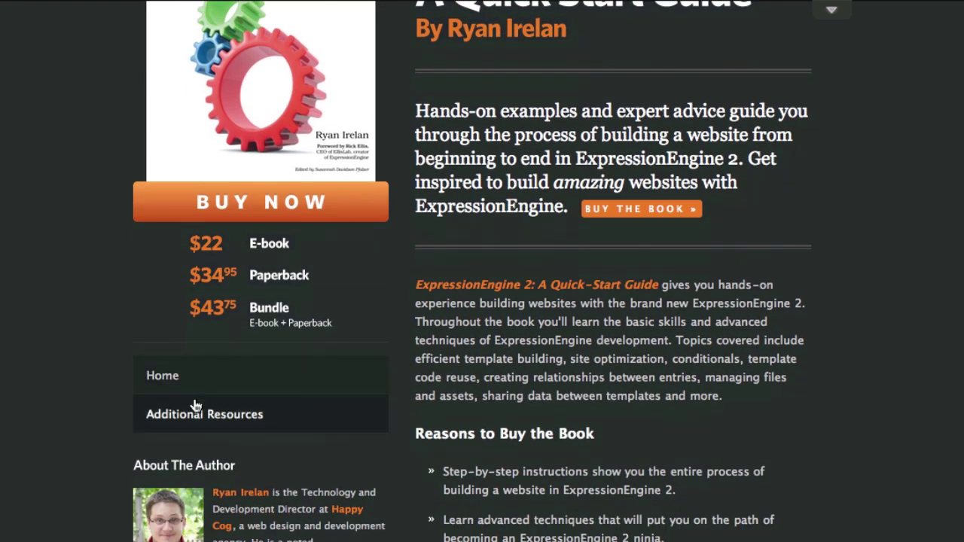
{"action": "left_click", "coordinate": [208, 423]}
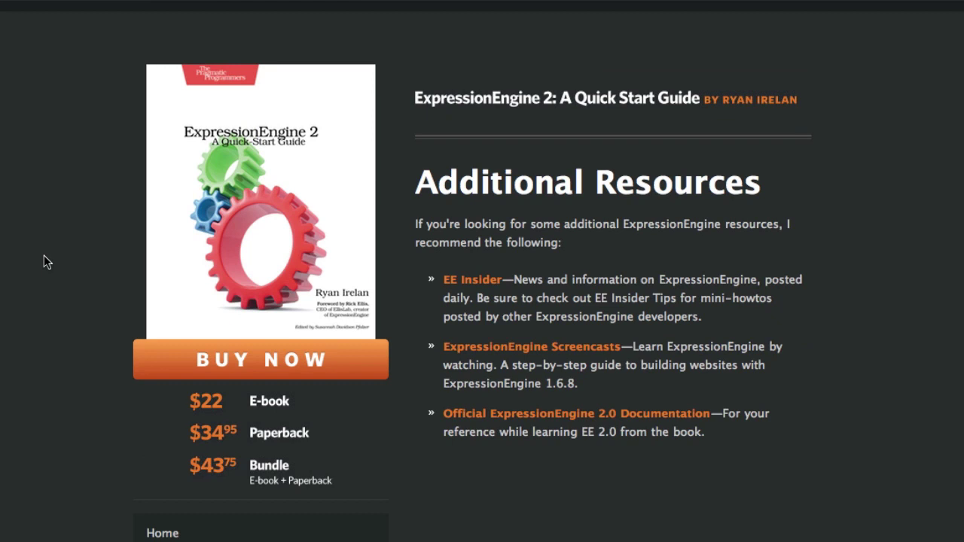
{"action": "scroll", "coordinate": [44, 256], "scroll_direction": "down", "scroll_amount": 1}
{"action": "scroll", "coordinate": [44, 256], "scroll_direction": "up", "scroll_amount": 1}
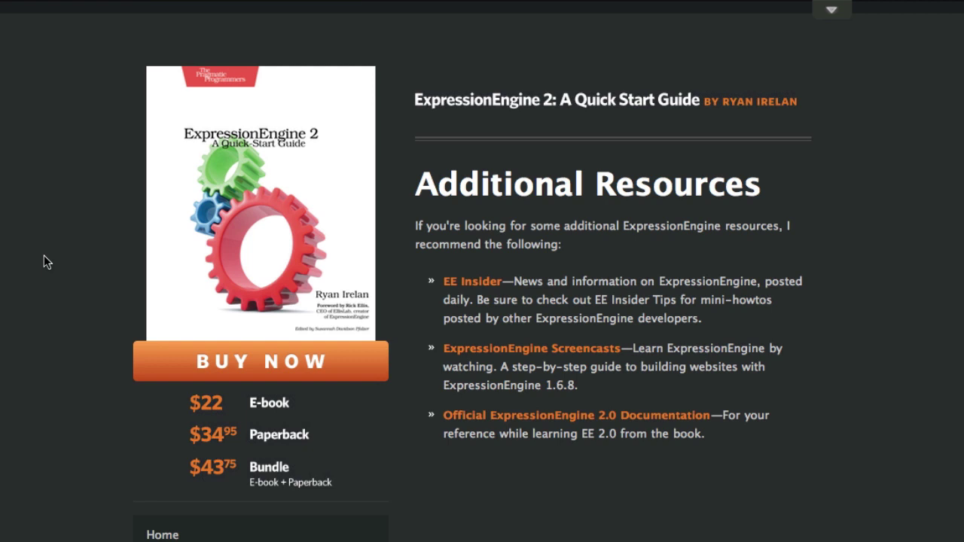
{"action": "scroll", "coordinate": [44, 262], "scroll_direction": "down", "scroll_amount": 1}
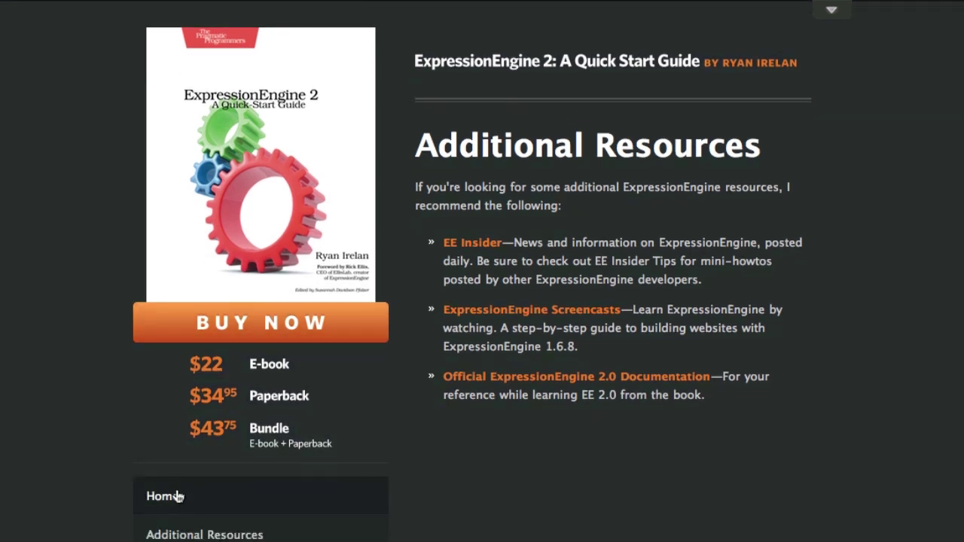
{"action": "key", "text": "alt+Left"}
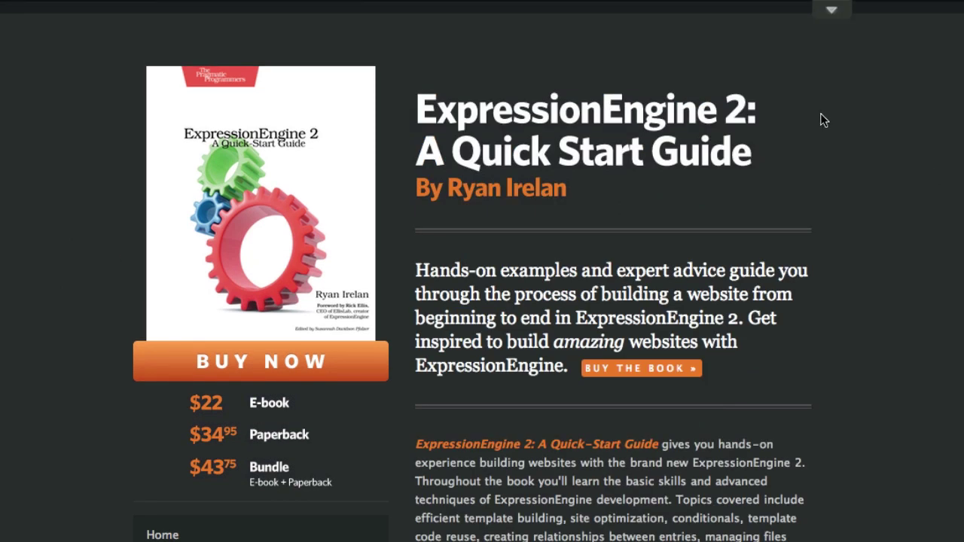
Step: Reveal the admin toolbar and open the book homepage's intro paragraph in the inline editor
{"action": "left_click", "coordinate": [832, 15]}
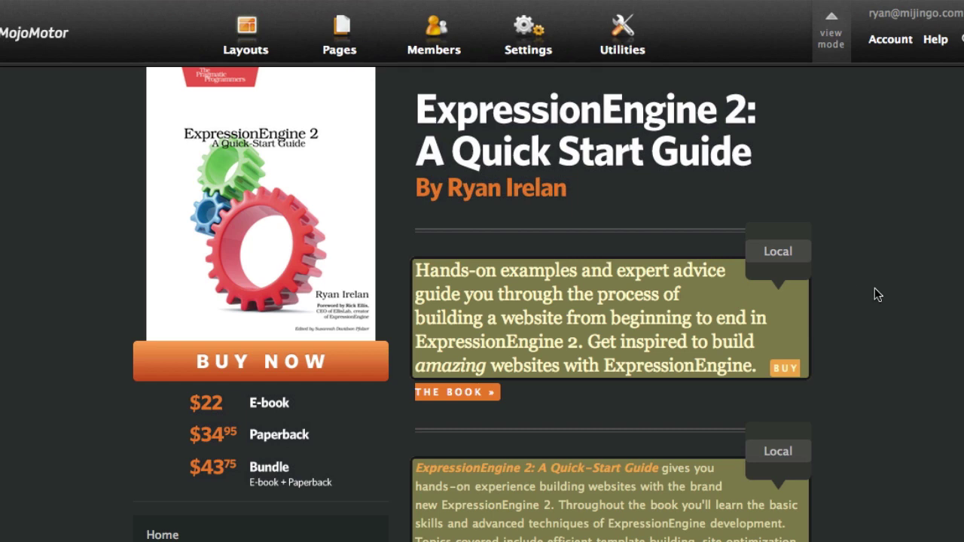
{"action": "scroll", "coordinate": [874, 292], "scroll_direction": "down", "scroll_amount": 4}
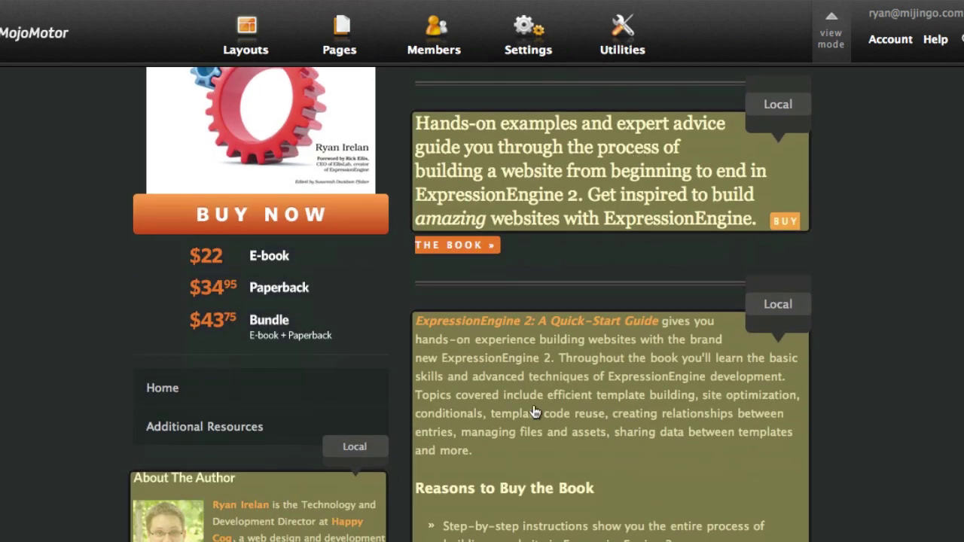
{"action": "left_click", "coordinate": [616, 175]}
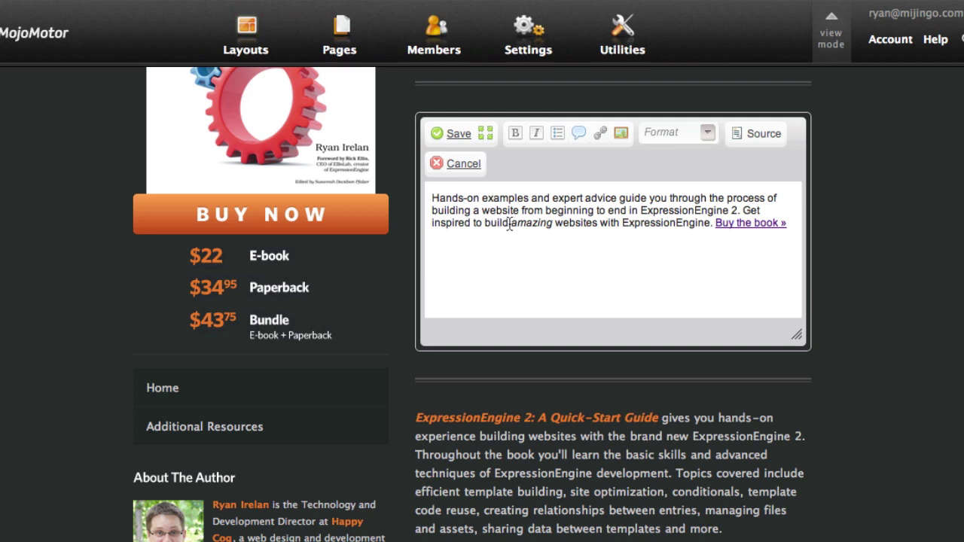
Step: Insert 'learn to' before 'build' in the intro paragraph and save it
{"action": "left_click", "coordinate": [480, 223]}
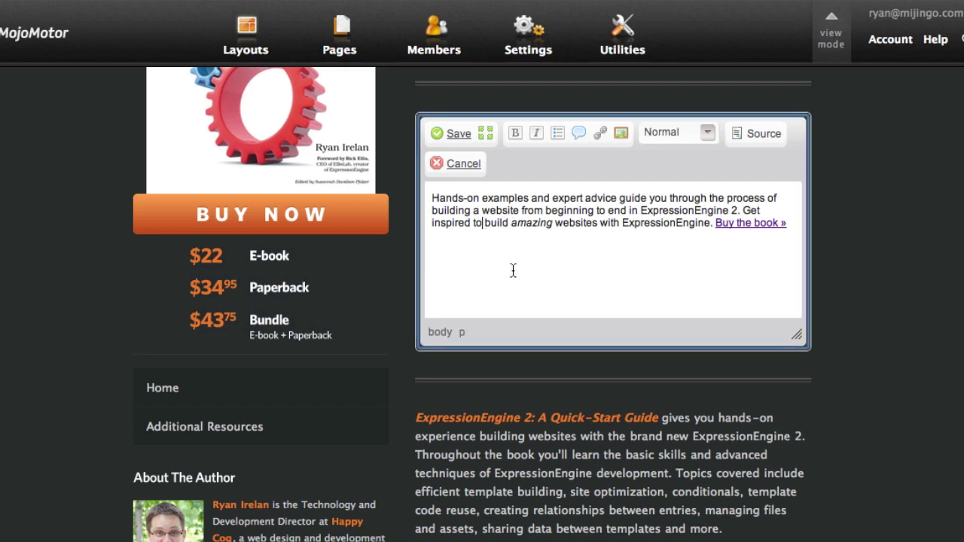
{"action": "type", "text": "learn "}
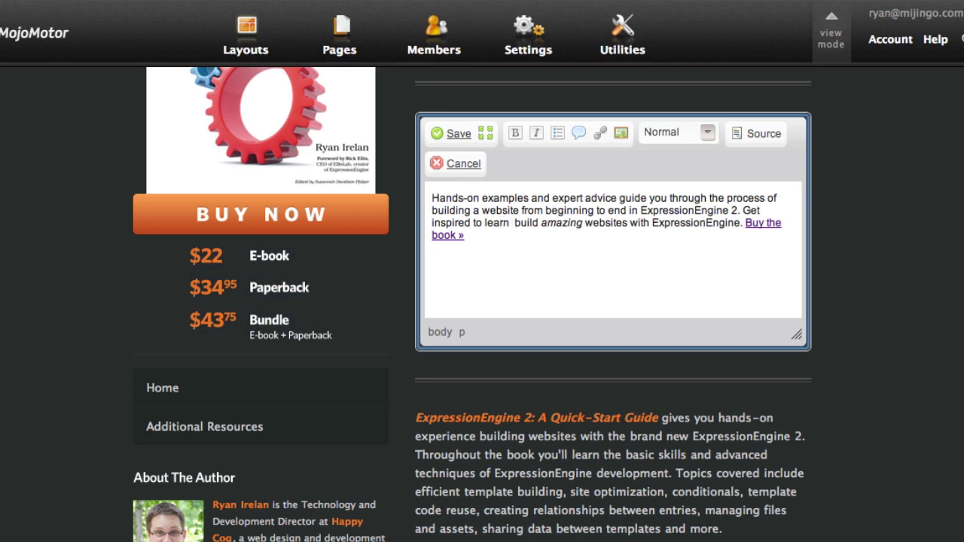
{"action": "type", "text": "to"}
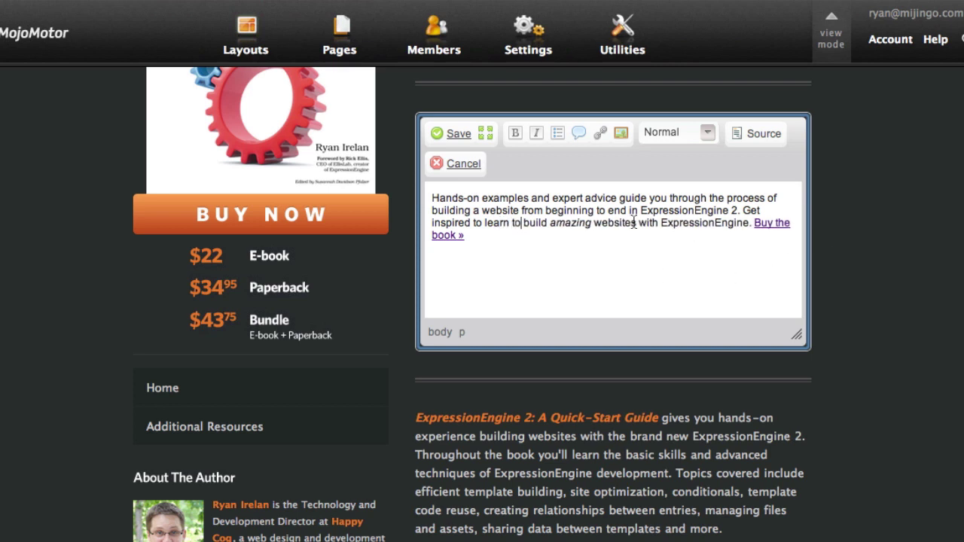
{"action": "left_click", "coordinate": [454, 133]}
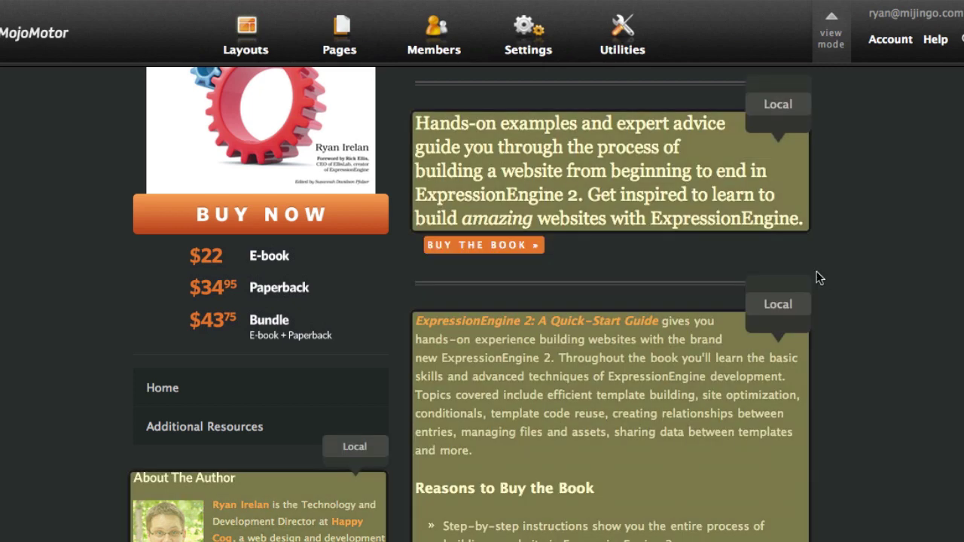
Step: Leave edit mode to view the page with the saved intro
{"action": "left_click", "coordinate": [831, 30]}
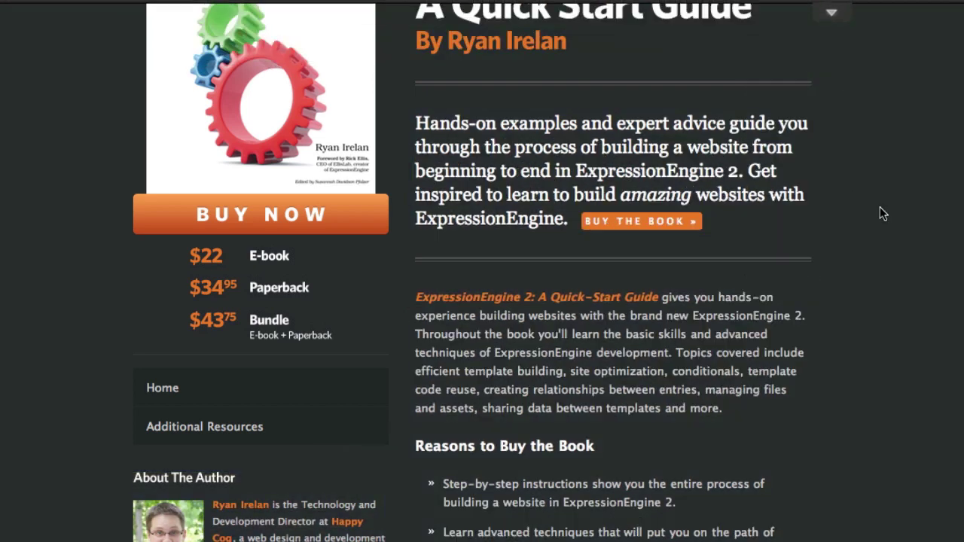
{"action": "scroll", "coordinate": [886, 192], "scroll_direction": "up", "scroll_amount": 1}
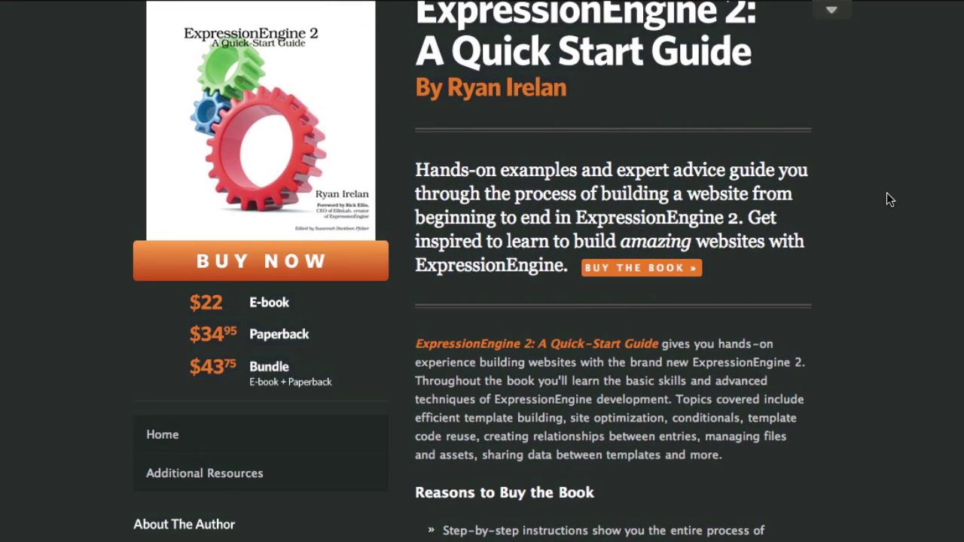
{"action": "scroll", "coordinate": [886, 194], "scroll_direction": "up", "scroll_amount": 3}
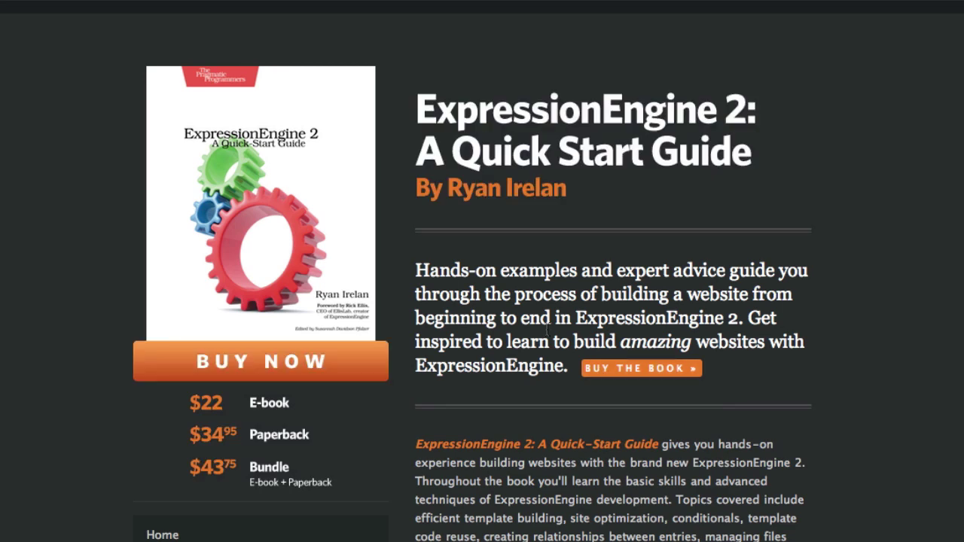
{"action": "scroll", "coordinate": [863, 248], "scroll_direction": "down", "scroll_amount": 3}
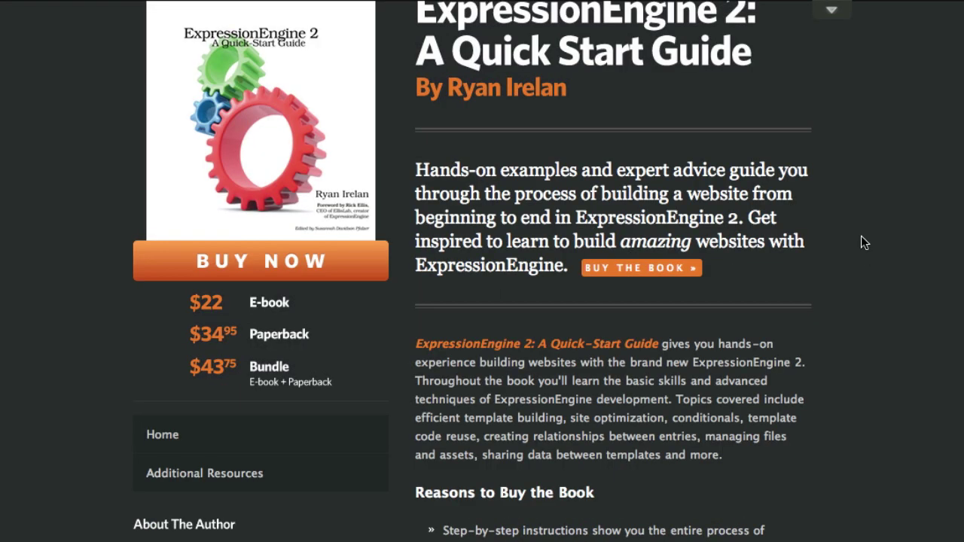
Step: Turn edit mode back on and open the About The Author block for editing
{"action": "left_click", "coordinate": [828, 19]}
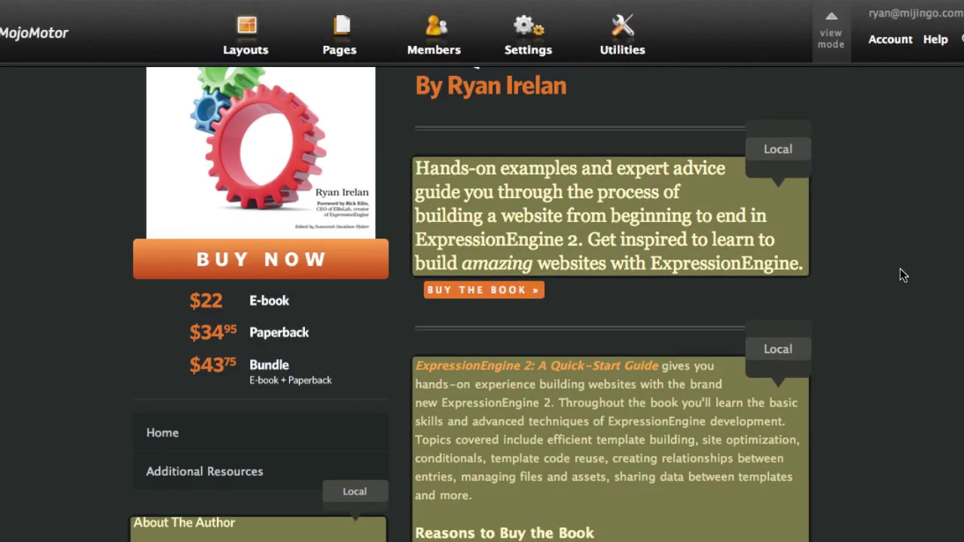
{"action": "scroll", "coordinate": [900, 268], "scroll_direction": "down", "scroll_amount": 6}
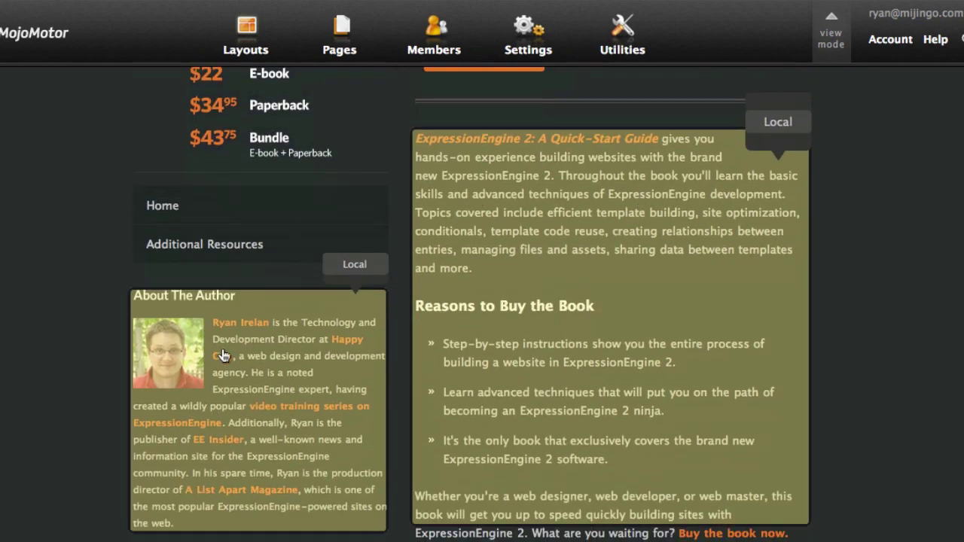
{"action": "left_click", "coordinate": [283, 345]}
{"action": "scroll", "coordinate": [433, 374], "scroll_direction": "down", "scroll_amount": 6}
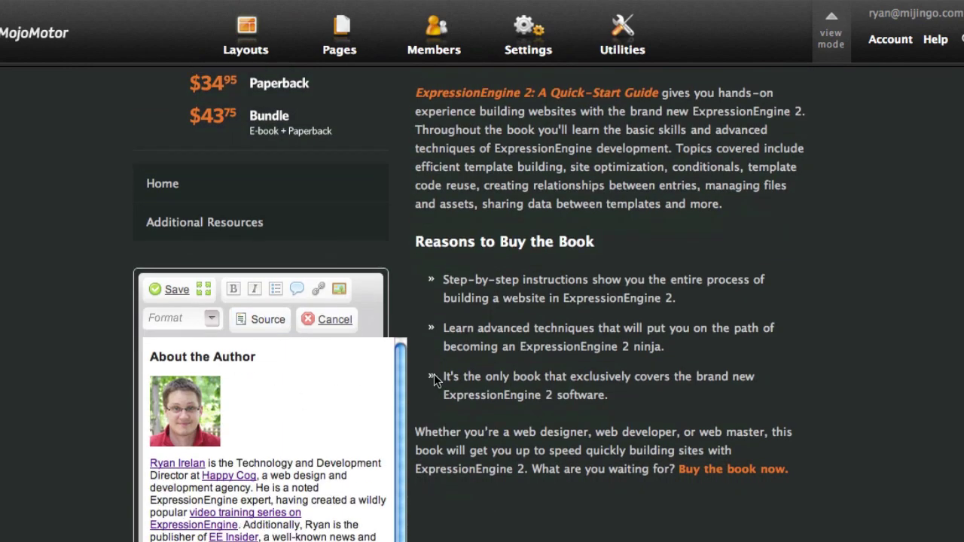
{"action": "scroll", "coordinate": [290, 345], "scroll_direction": "up", "scroll_amount": 4}
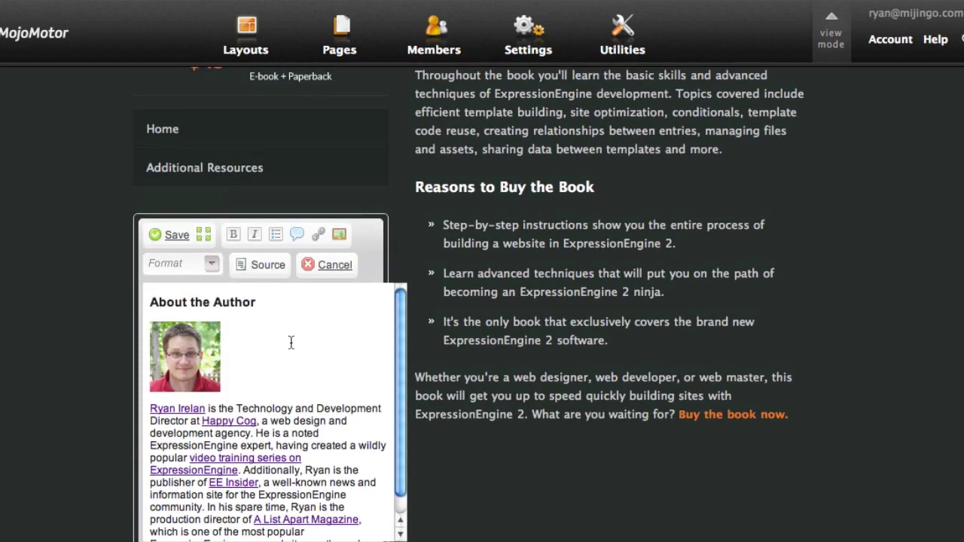
Step: View the author bio's HTML source, then cancel without saving
{"action": "left_click", "coordinate": [267, 266]}
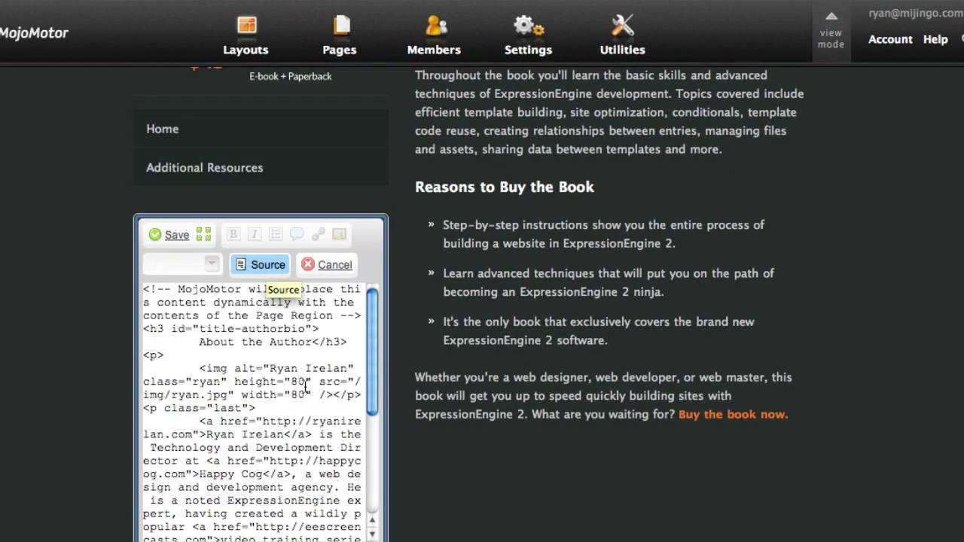
{"action": "scroll", "coordinate": [311, 415], "scroll_direction": "down", "scroll_amount": 5}
{"action": "scroll", "coordinate": [313, 419], "scroll_direction": "up", "scroll_amount": 5}
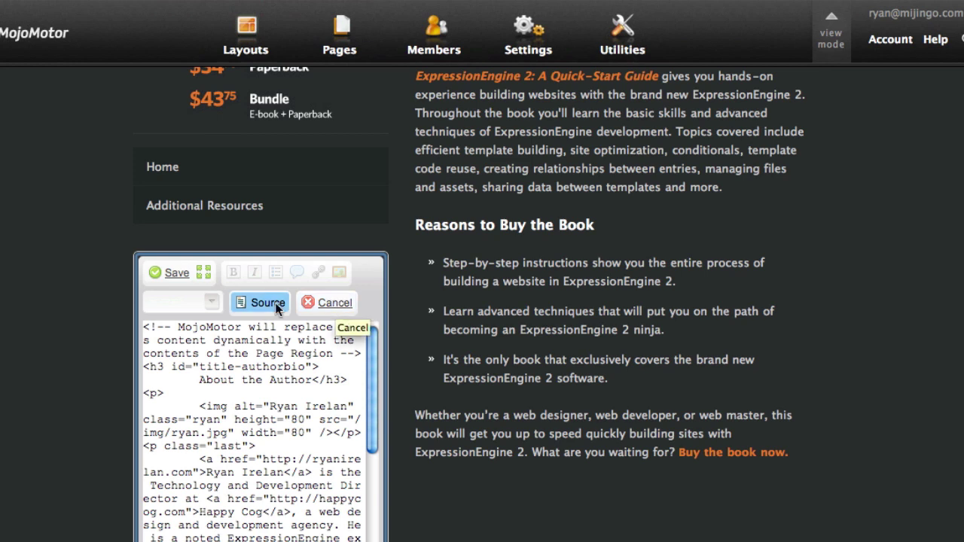
{"action": "left_click", "coordinate": [329, 303]}
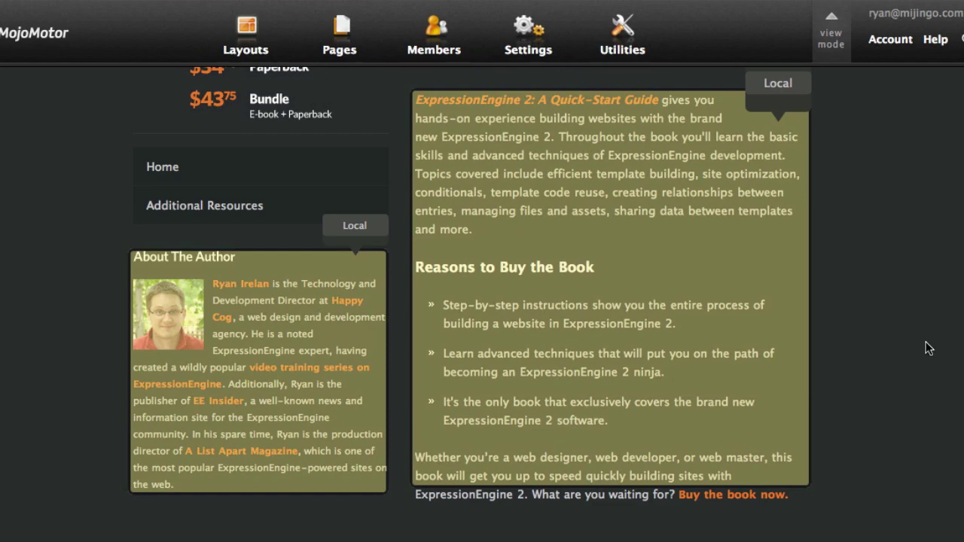
Step: Open the site pages list, start a new page, then abandon it
{"action": "scroll", "coordinate": [928, 348], "scroll_direction": "up", "scroll_amount": 3}
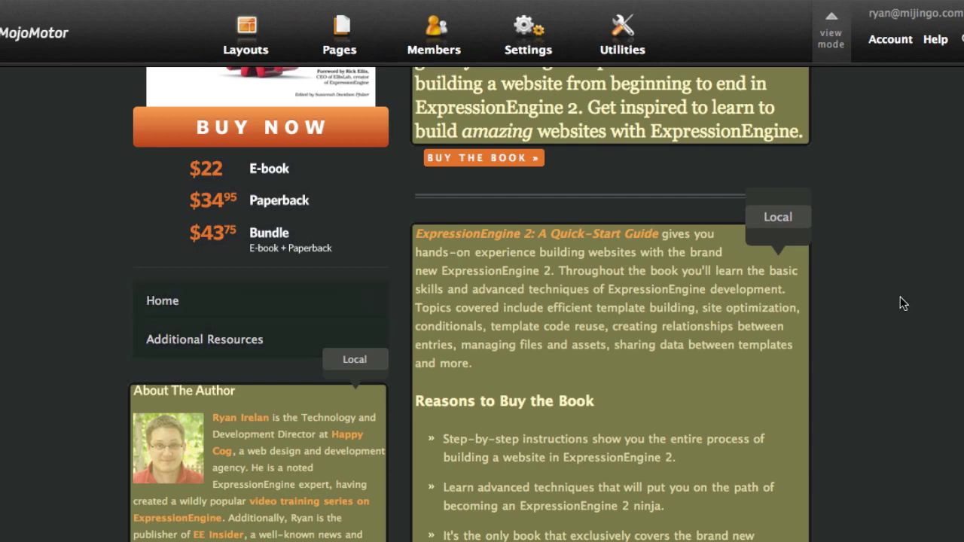
{"action": "scroll", "coordinate": [896, 302], "scroll_direction": "up", "scroll_amount": 5}
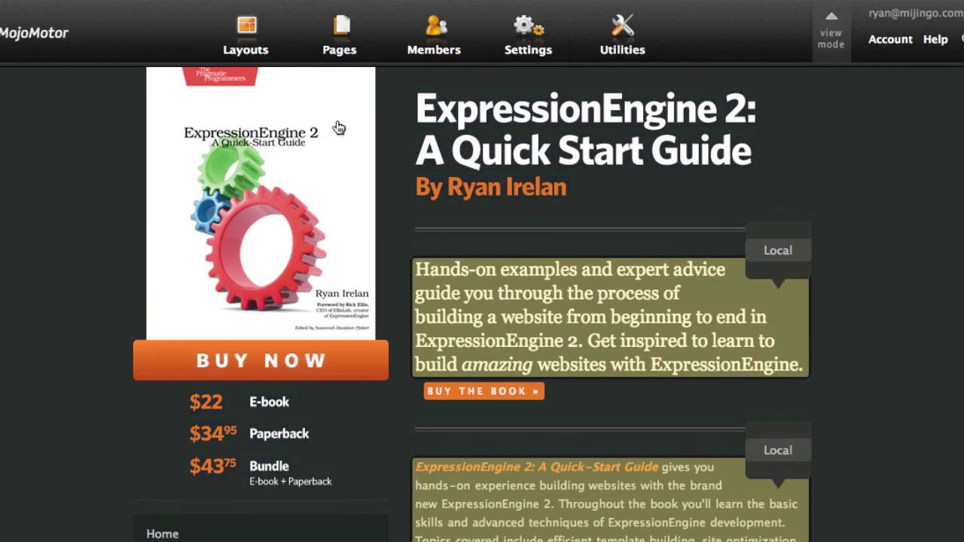
{"action": "left_click", "coordinate": [338, 46]}
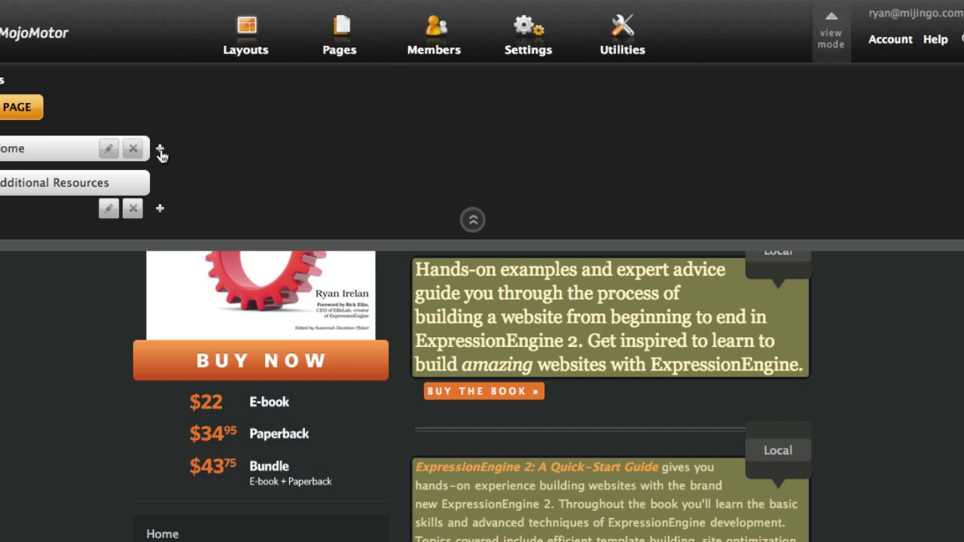
{"action": "left_click", "coordinate": [17, 106]}
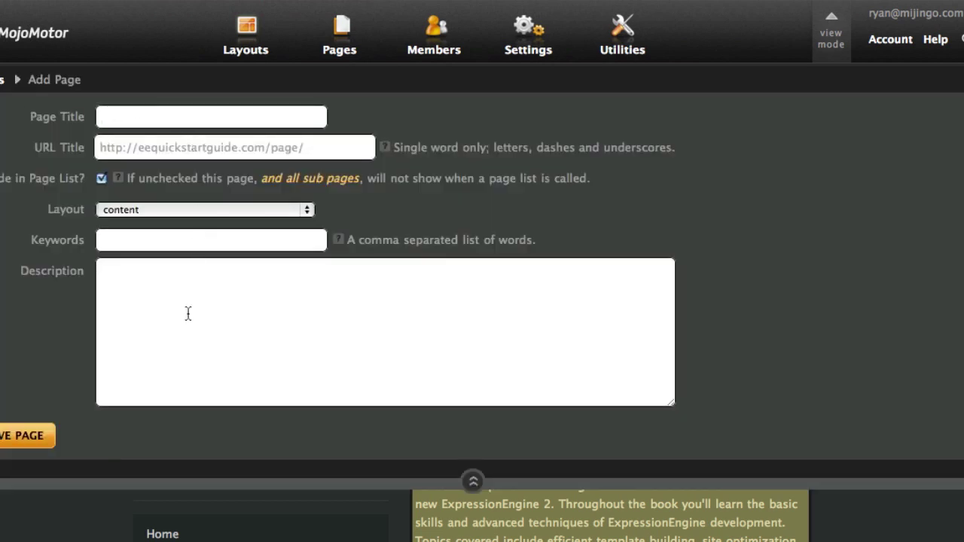
{"action": "left_click", "coordinate": [3, 79]}
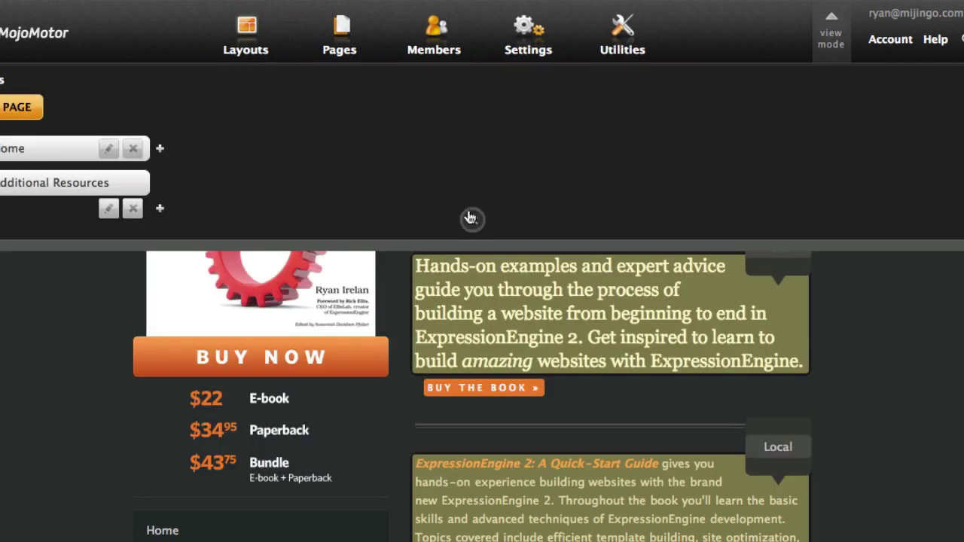
Step: Keep the Home page on the 'homepage' layout and view the site's layouts list
{"action": "left_click", "coordinate": [105, 152]}
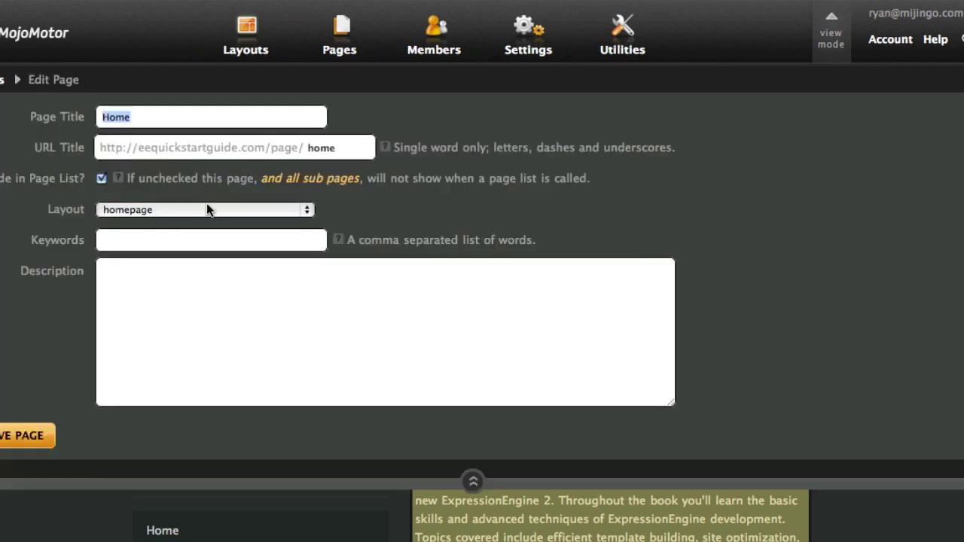
{"action": "left_click", "coordinate": [155, 211]}
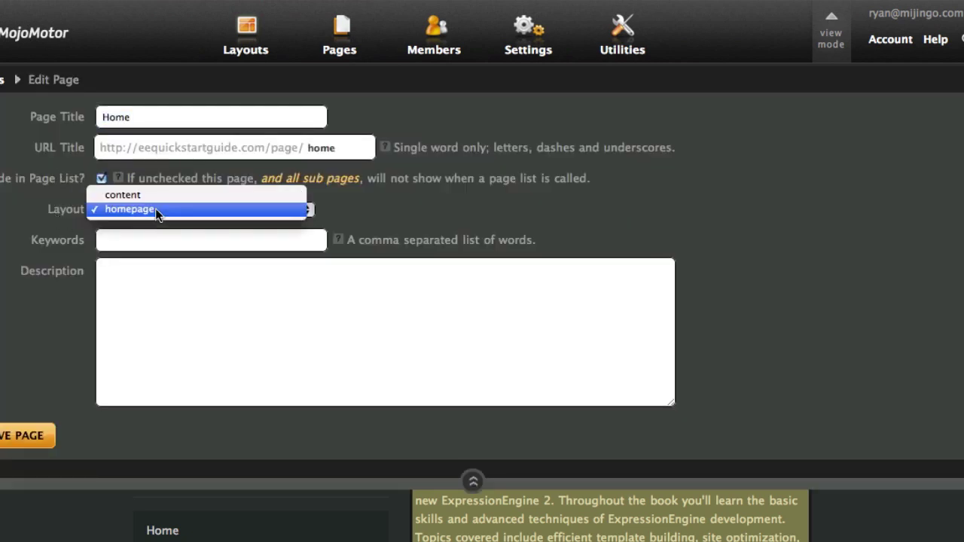
{"action": "left_click", "coordinate": [155, 209]}
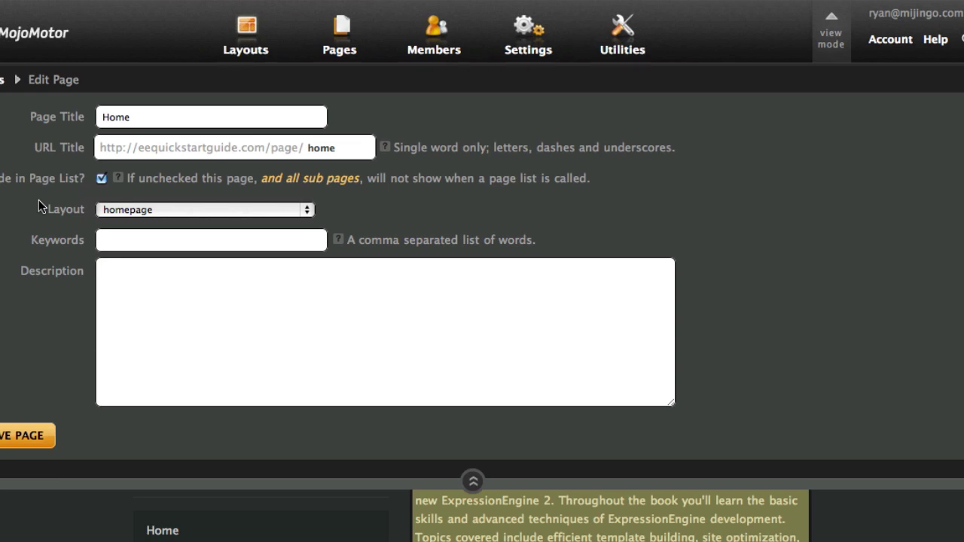
{"action": "left_click", "coordinate": [240, 45]}
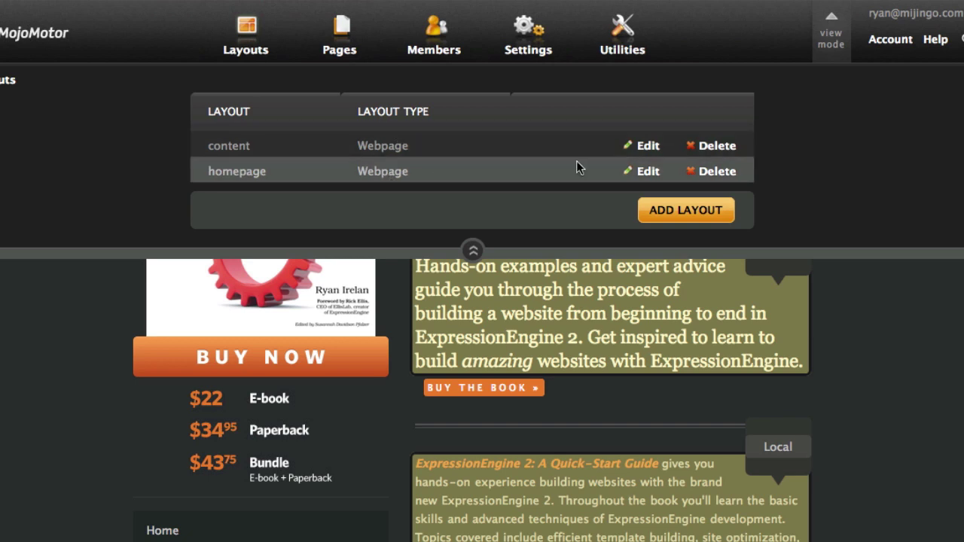
{"action": "left_click", "coordinate": [646, 171]}
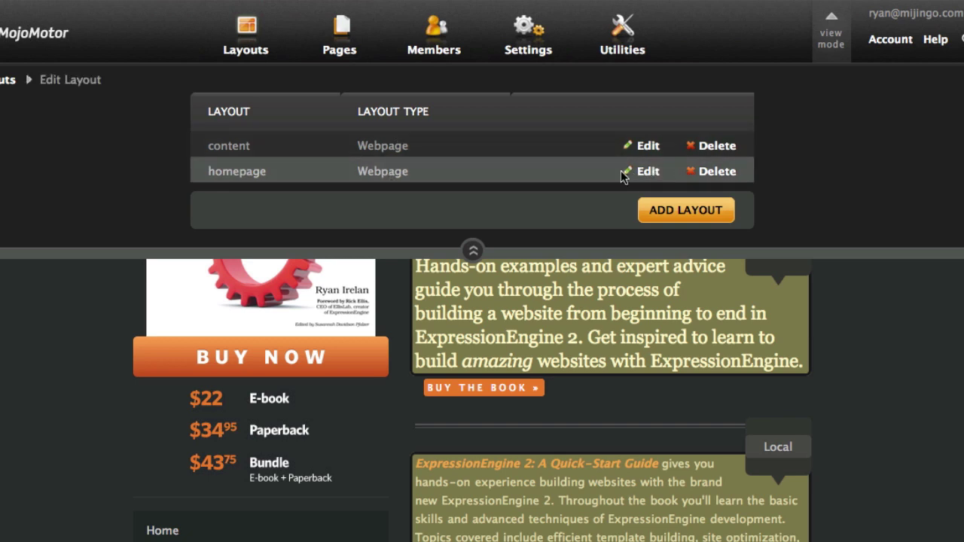
{"action": "scroll", "coordinate": [280, 308], "scroll_direction": "down", "scroll_amount": 10}
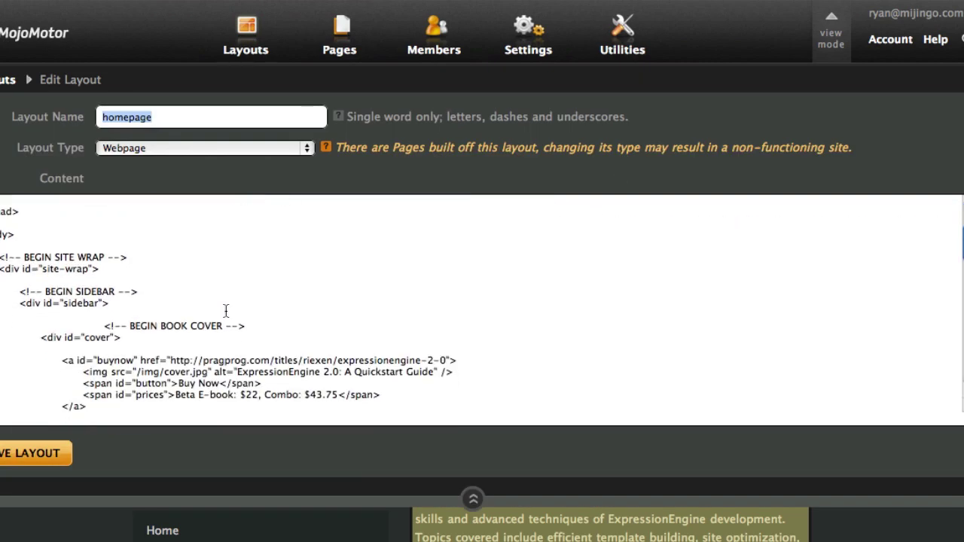
{"action": "scroll", "coordinate": [226, 312], "scroll_direction": "down", "scroll_amount": 5}
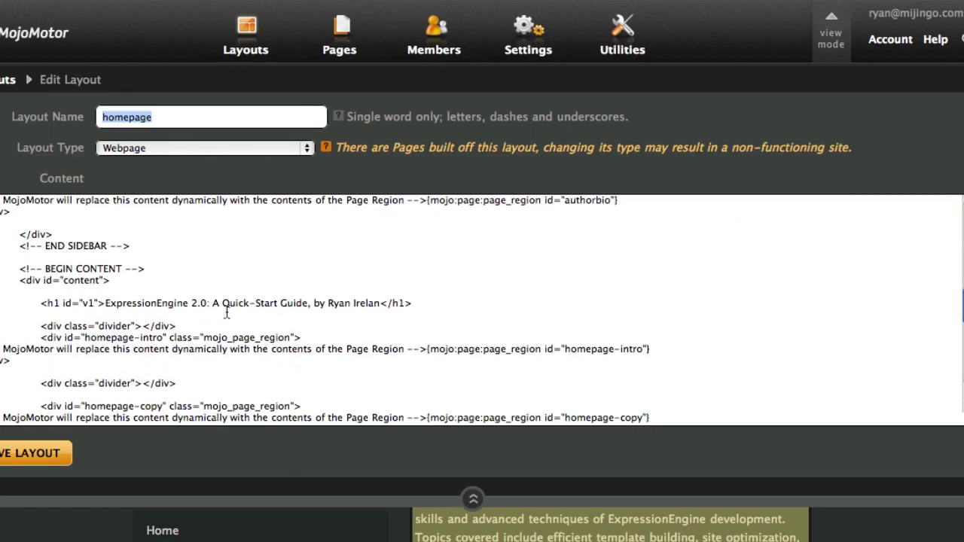
{"action": "scroll", "coordinate": [225, 312], "scroll_direction": "down", "scroll_amount": 7}
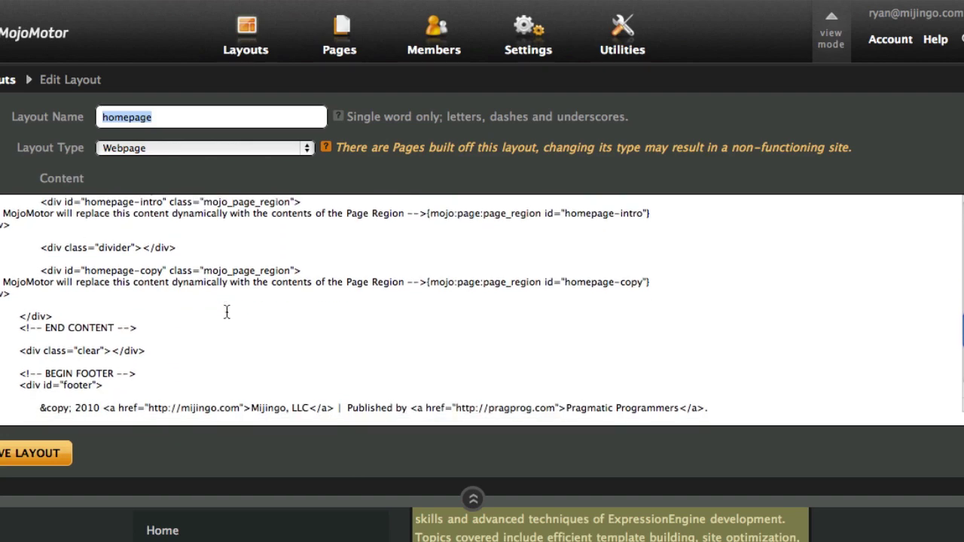
{"action": "left_click_drag", "start_coordinate": [45, 248], "coordinate": [214, 248]}
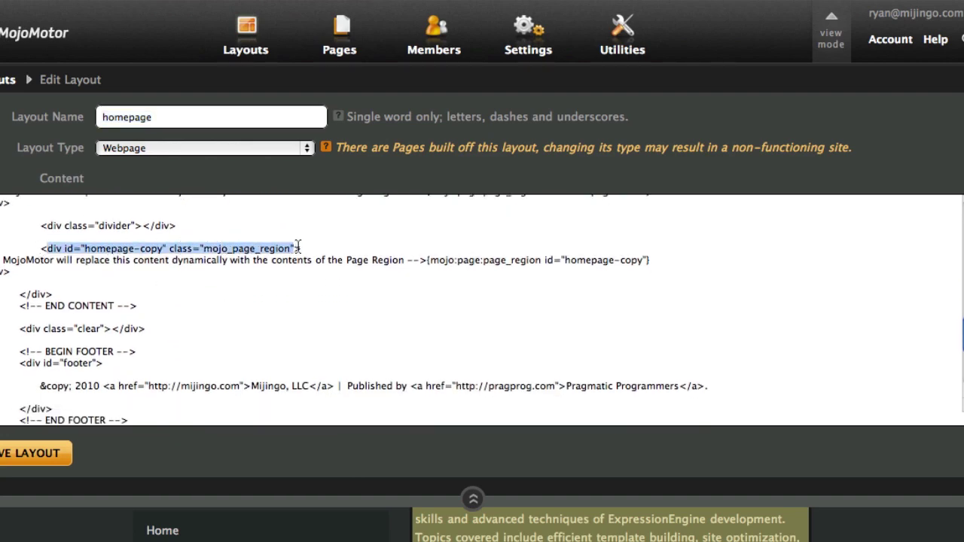
{"action": "double_click", "coordinate": [263, 248]}
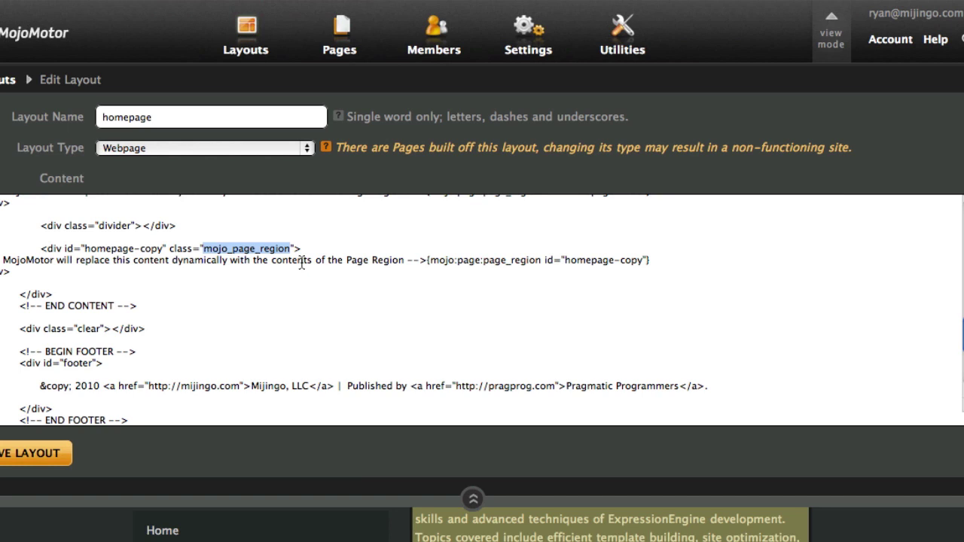
{"action": "scroll", "coordinate": [216, 343], "scroll_direction": "down", "scroll_amount": 2}
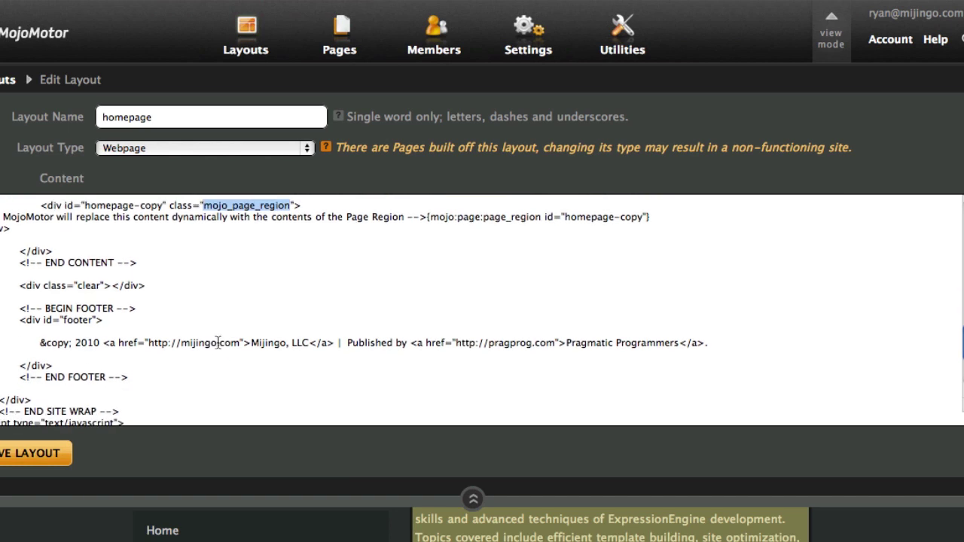
{"action": "left_click_drag", "start_coordinate": [57, 368], "coordinate": [35, 319]}
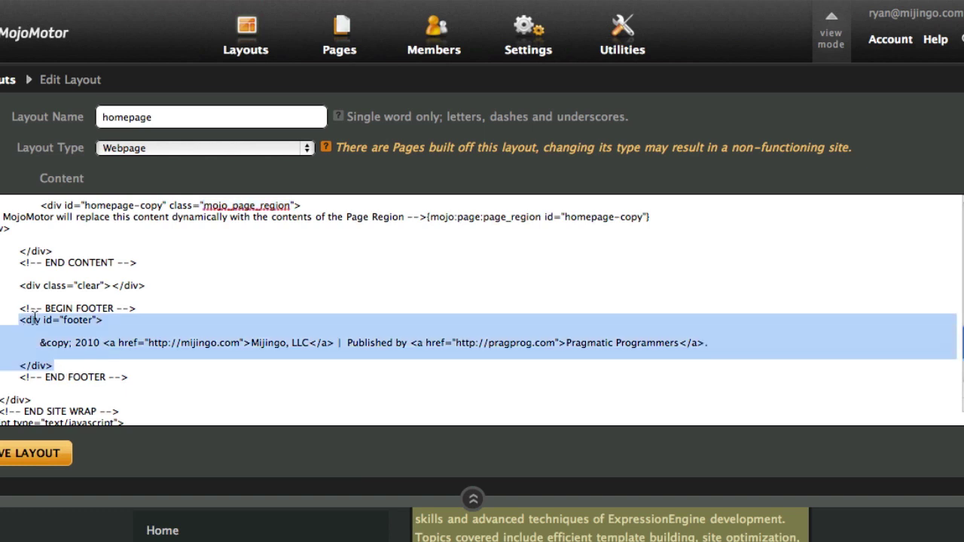
{"action": "left_click", "coordinate": [107, 319]}
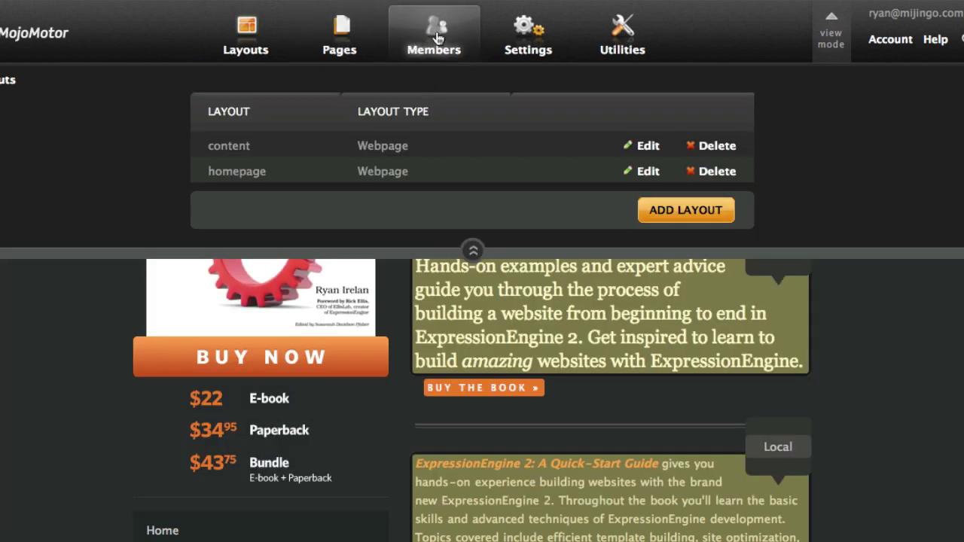
Step: Review the Members, Settings and Export to ExpressionEngine 2.0.2 panels, then collapse the admin panel
{"action": "left_click", "coordinate": [436, 36]}
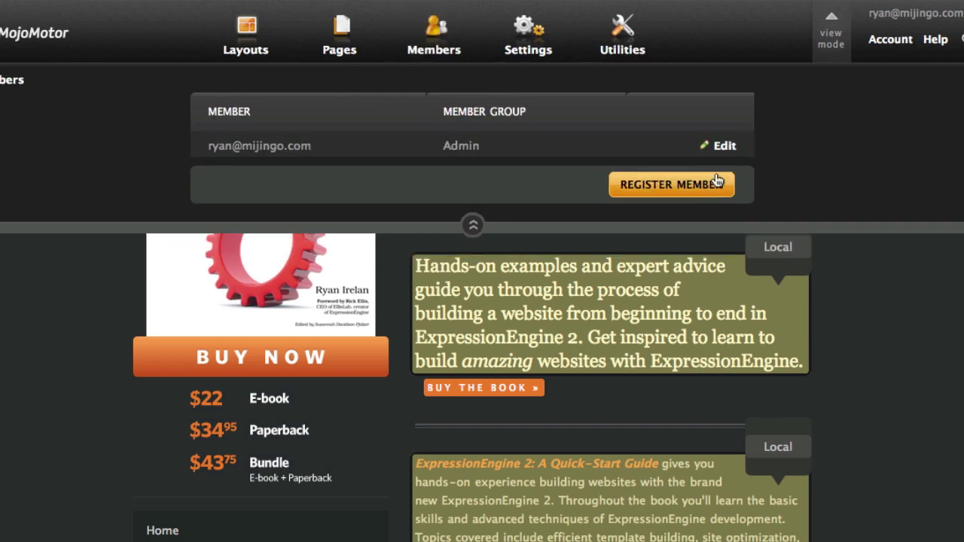
{"action": "left_click", "coordinate": [529, 47]}
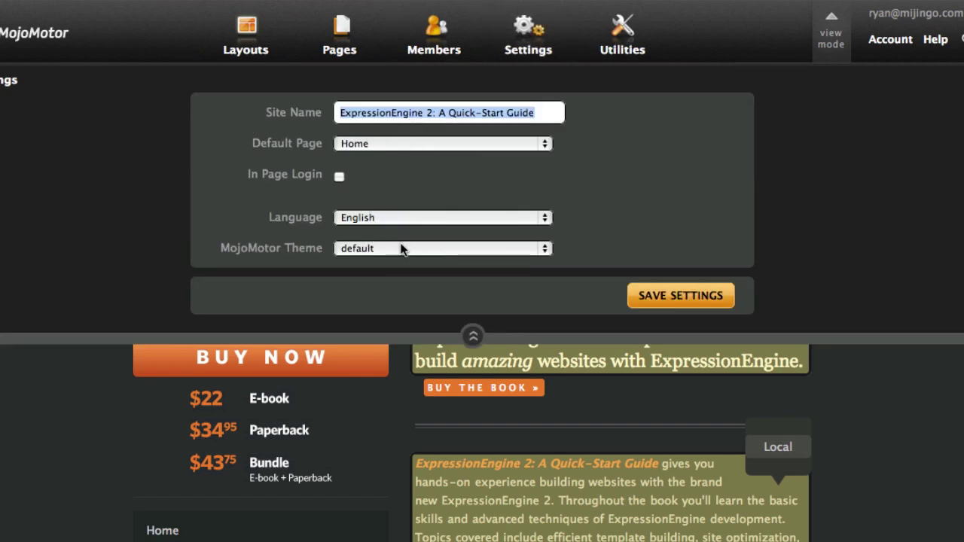
{"action": "left_click", "coordinate": [621, 30]}
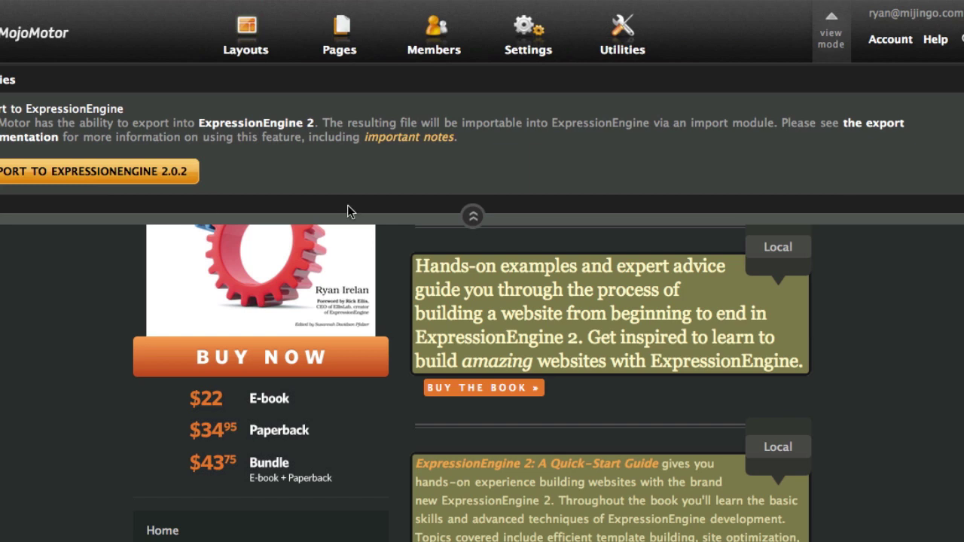
{"action": "left_click", "coordinate": [473, 216]}
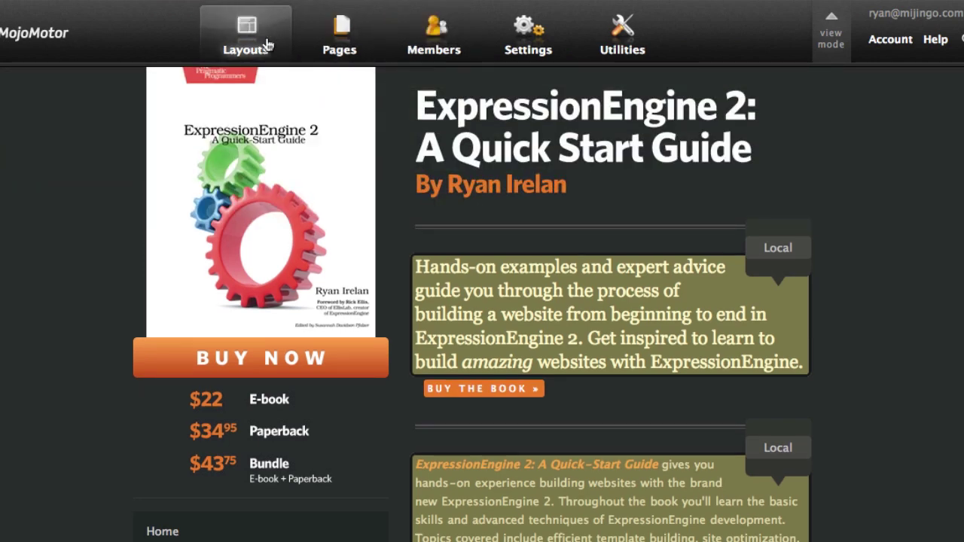
Step: Switch to view mode and go to the Additional Resources page
{"action": "left_click", "coordinate": [831, 33]}
{"action": "scroll", "coordinate": [888, 248], "scroll_direction": "down", "scroll_amount": 2}
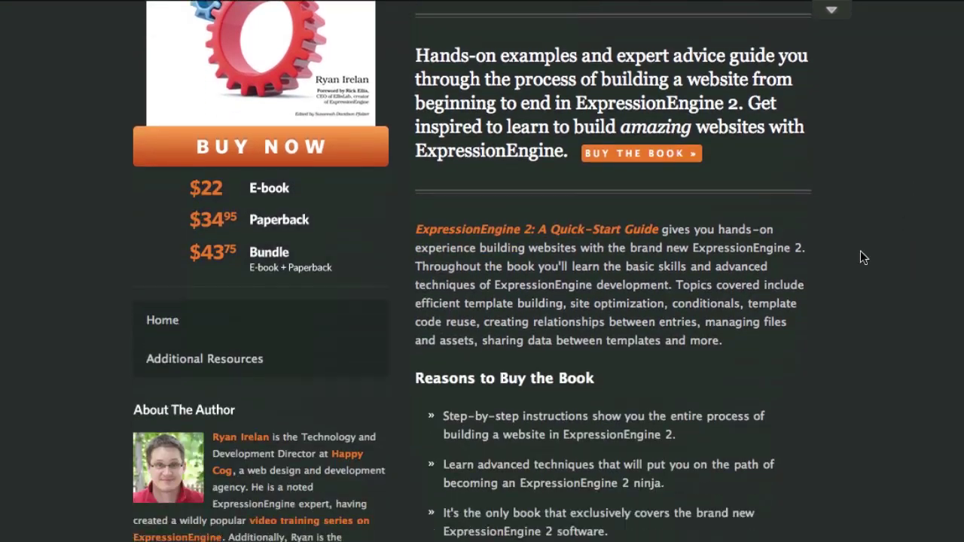
{"action": "left_click", "coordinate": [213, 363]}
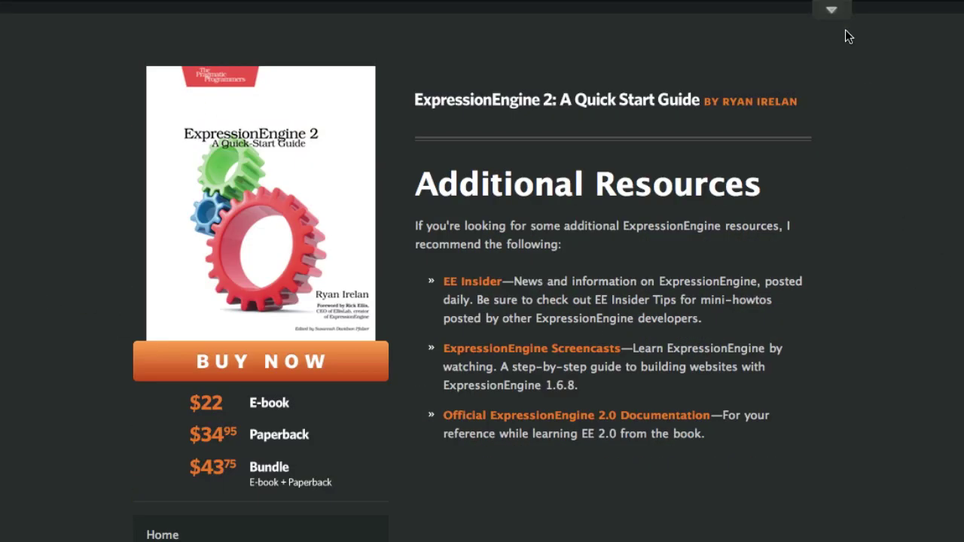
Step: Open the resources text in the inline editor, then cancel without changes
{"action": "left_click", "coordinate": [831, 9]}
{"action": "scroll", "coordinate": [908, 223], "scroll_direction": "down", "scroll_amount": 2}
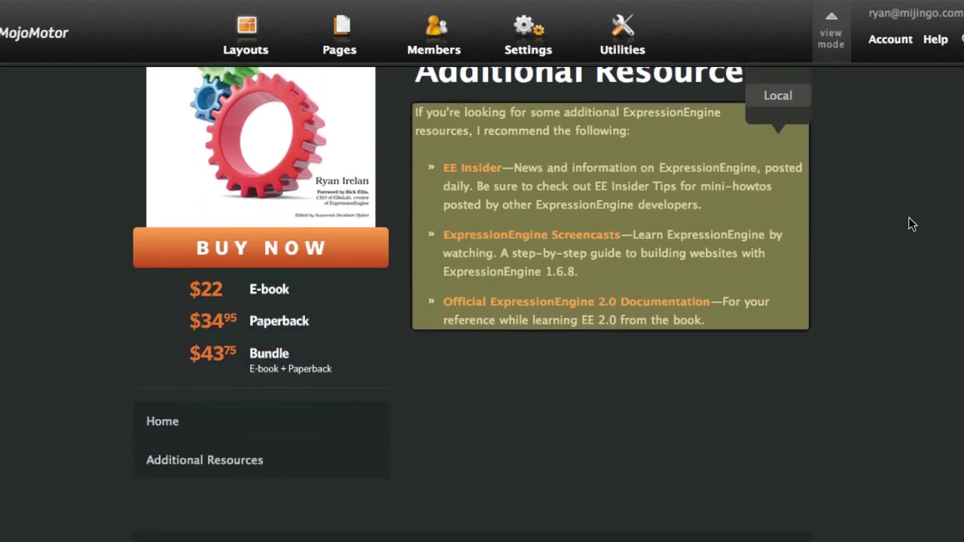
{"action": "left_click", "coordinate": [640, 188]}
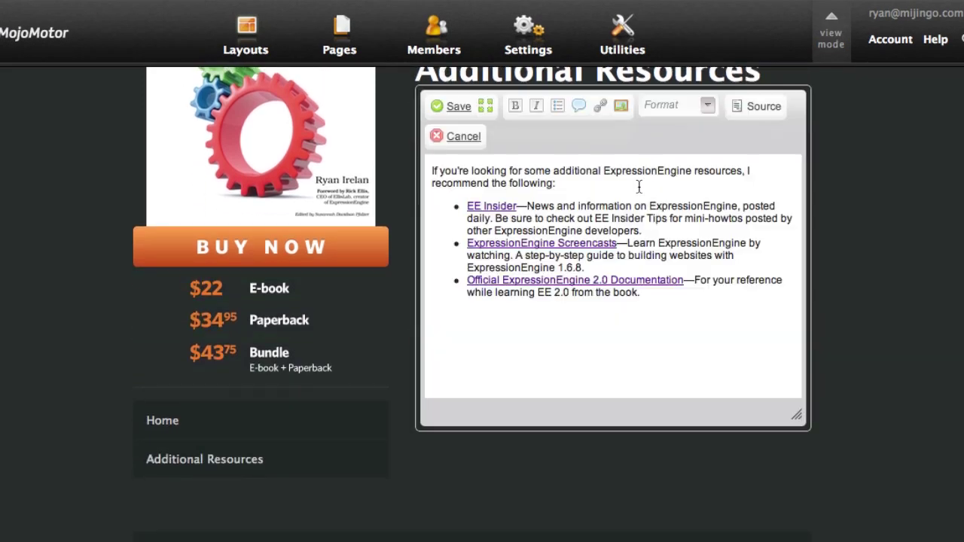
{"action": "left_click", "coordinate": [676, 246]}
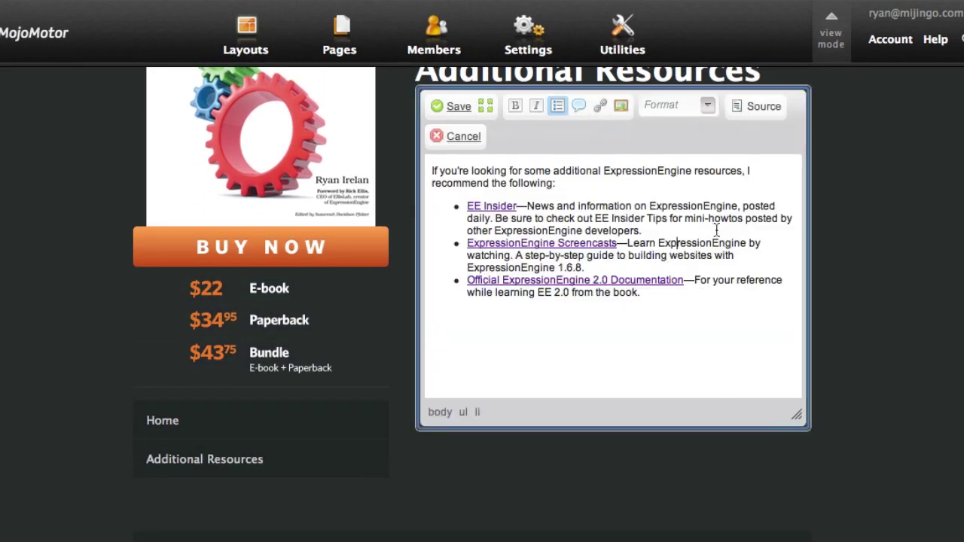
{"action": "left_click", "coordinate": [458, 137]}
{"action": "scroll", "coordinate": [917, 239], "scroll_direction": "up", "scroll_amount": 1}
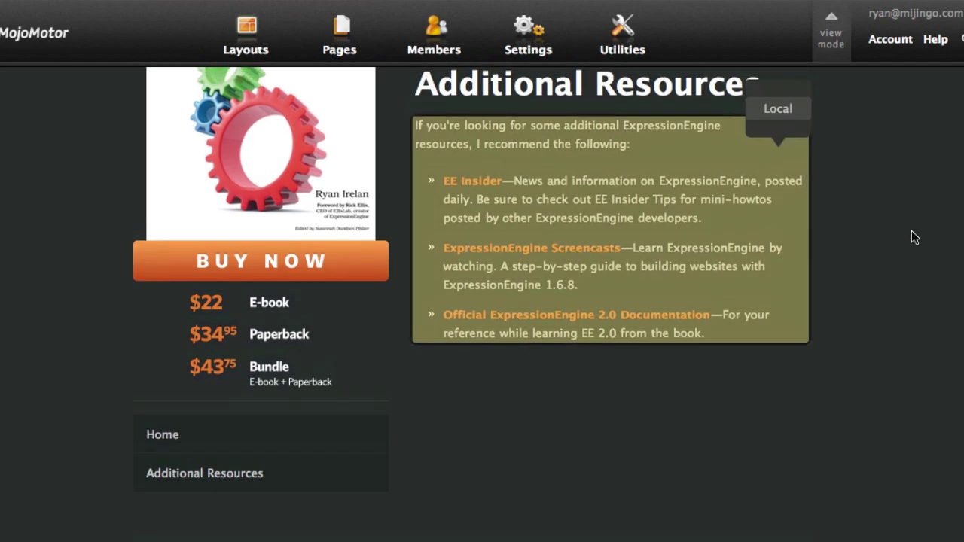
Step: Hide the editing controls and go back to the book's Home page
{"action": "left_click", "coordinate": [831, 39]}
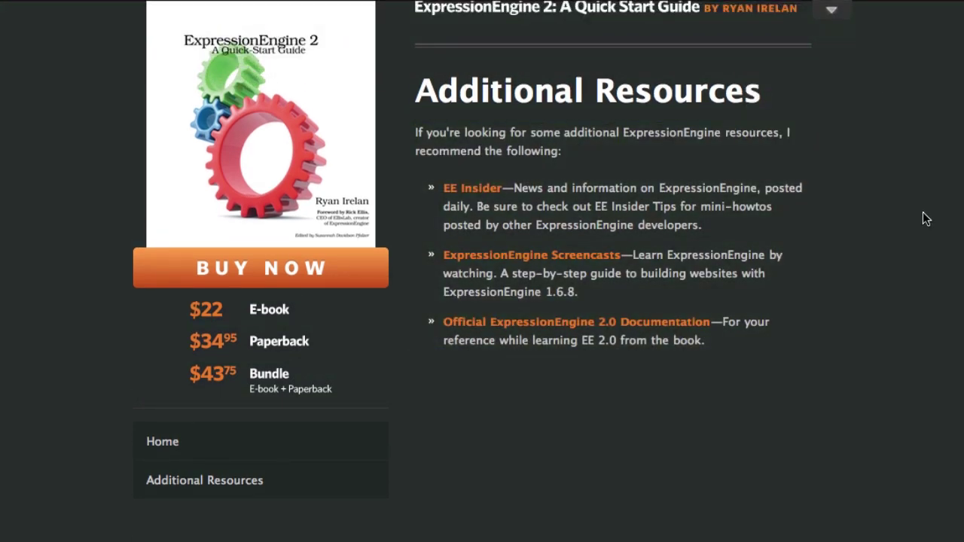
{"action": "scroll", "coordinate": [920, 215], "scroll_direction": "up", "scroll_amount": 2}
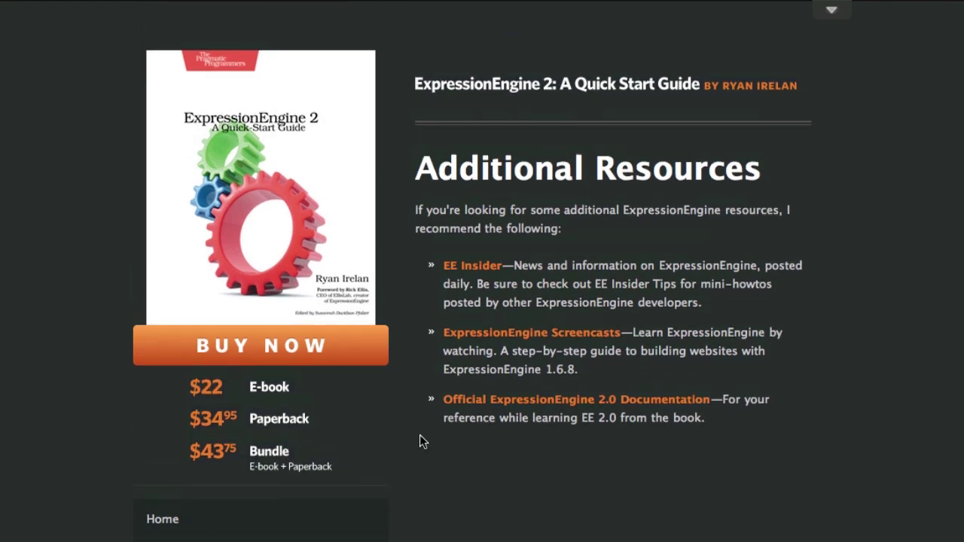
{"action": "left_click", "coordinate": [163, 515]}
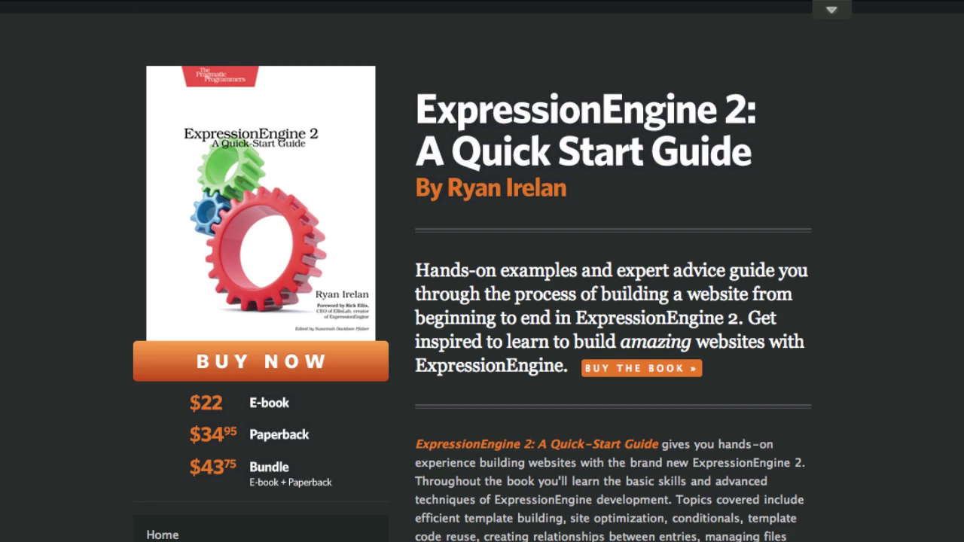
Step: Switch over to the MojoMotor website's licence Purchase page
{"action": "left_click", "coordinate": [133, 7]}
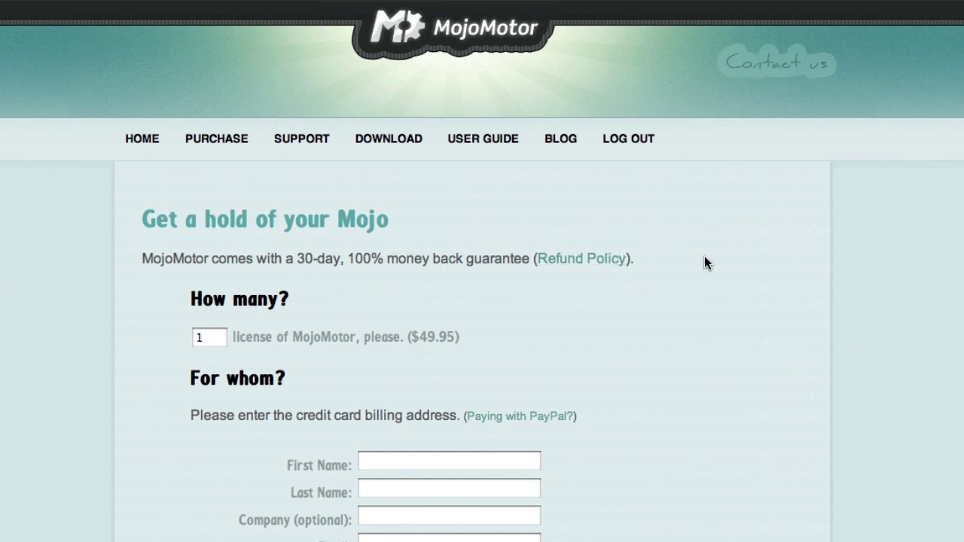
Step: Scroll the licence Purchase form down to the Payment section, then return to the book site
{"action": "scroll", "coordinate": [704, 256], "scroll_direction": "down", "scroll_amount": 7}
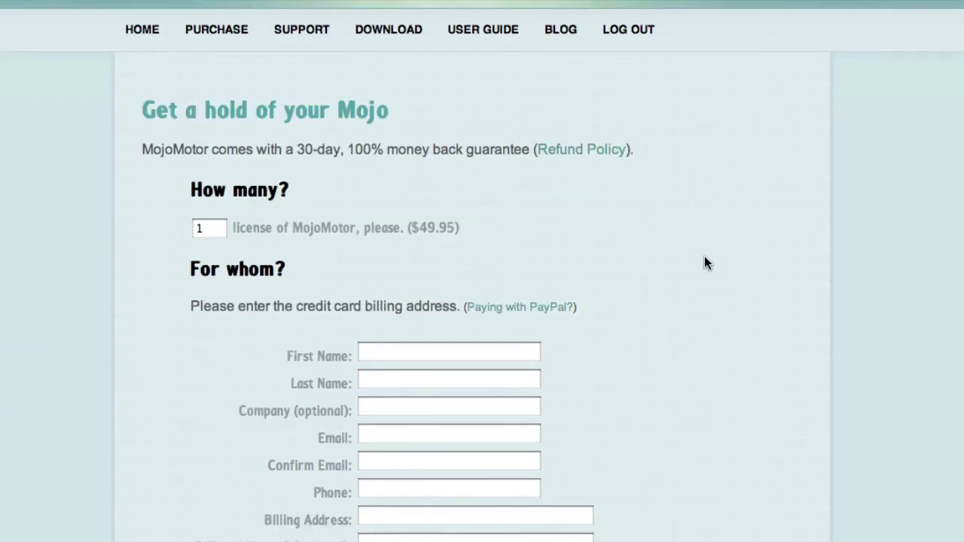
{"action": "scroll", "coordinate": [705, 256], "scroll_direction": "down", "scroll_amount": 7}
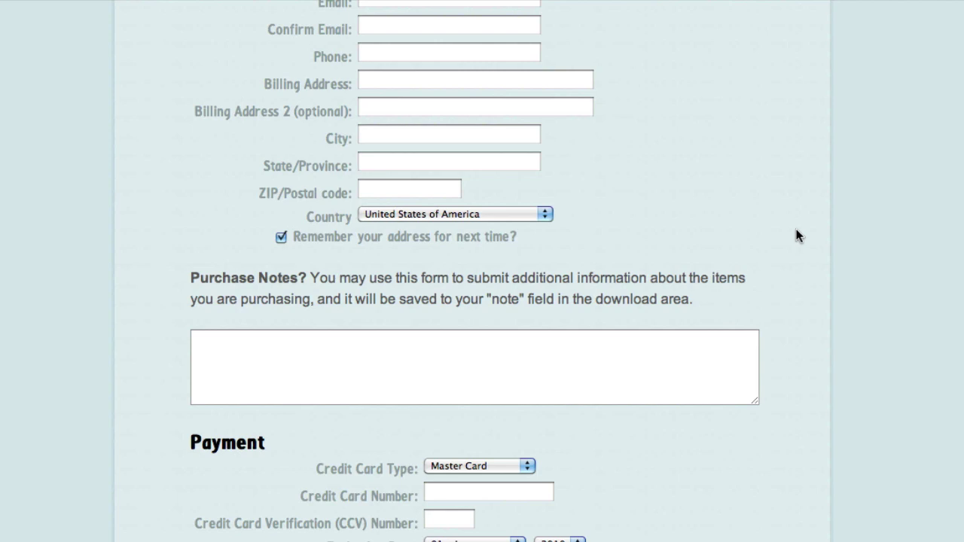
{"action": "left_click", "coordinate": [296, 0]}
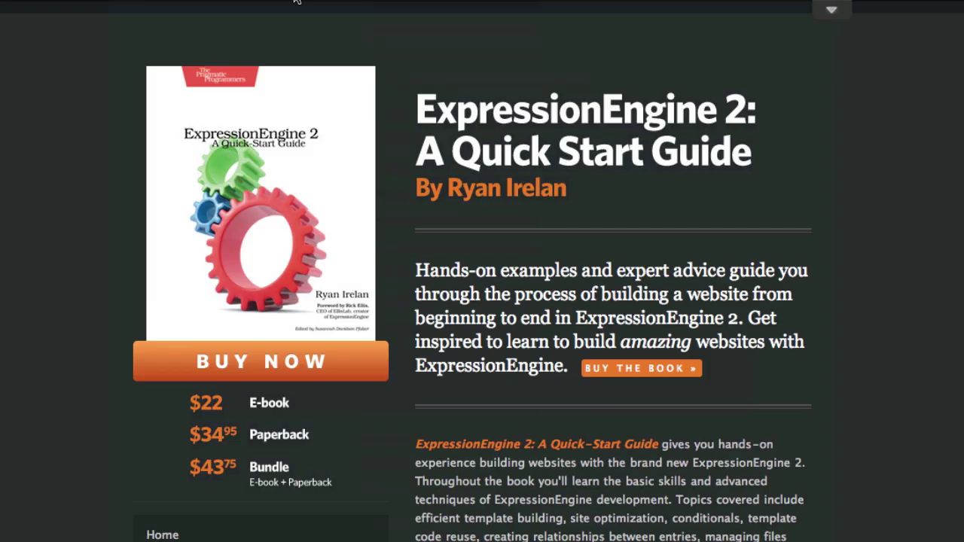